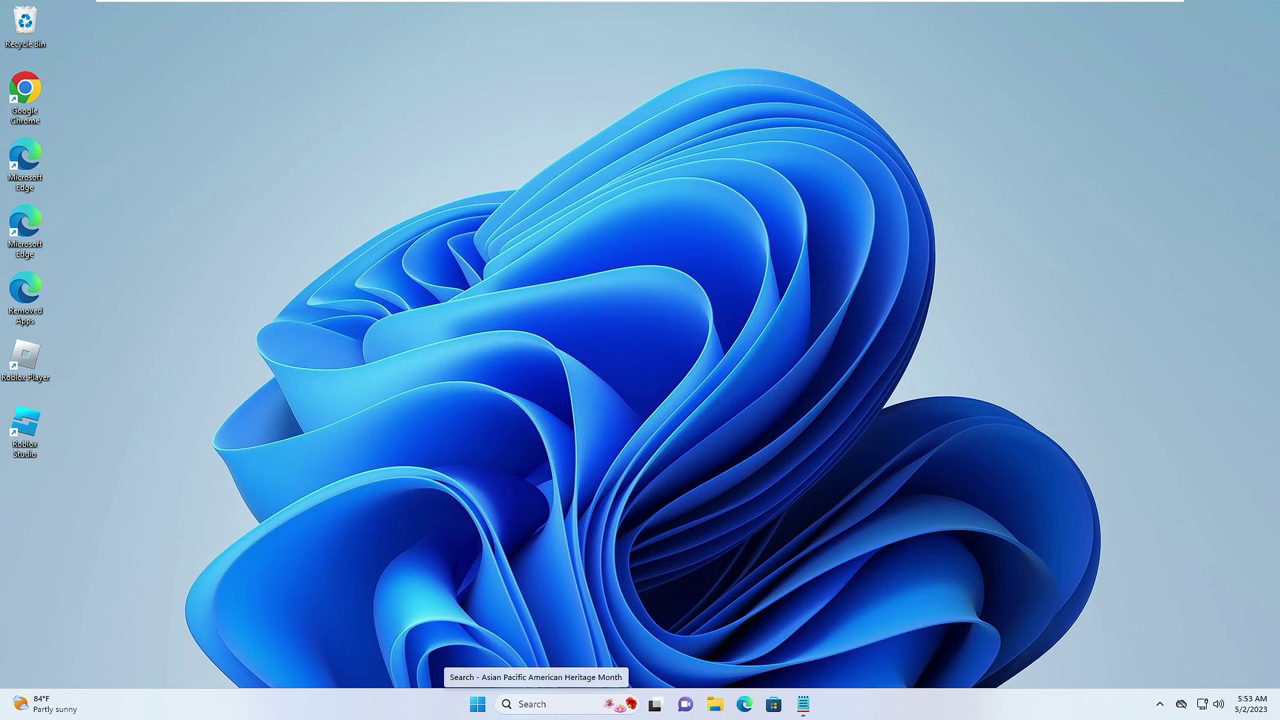
- Search 'about' in Windows Search, open the About your PC page, and reposition the Settings window
left_click(526, 704)
type("about")
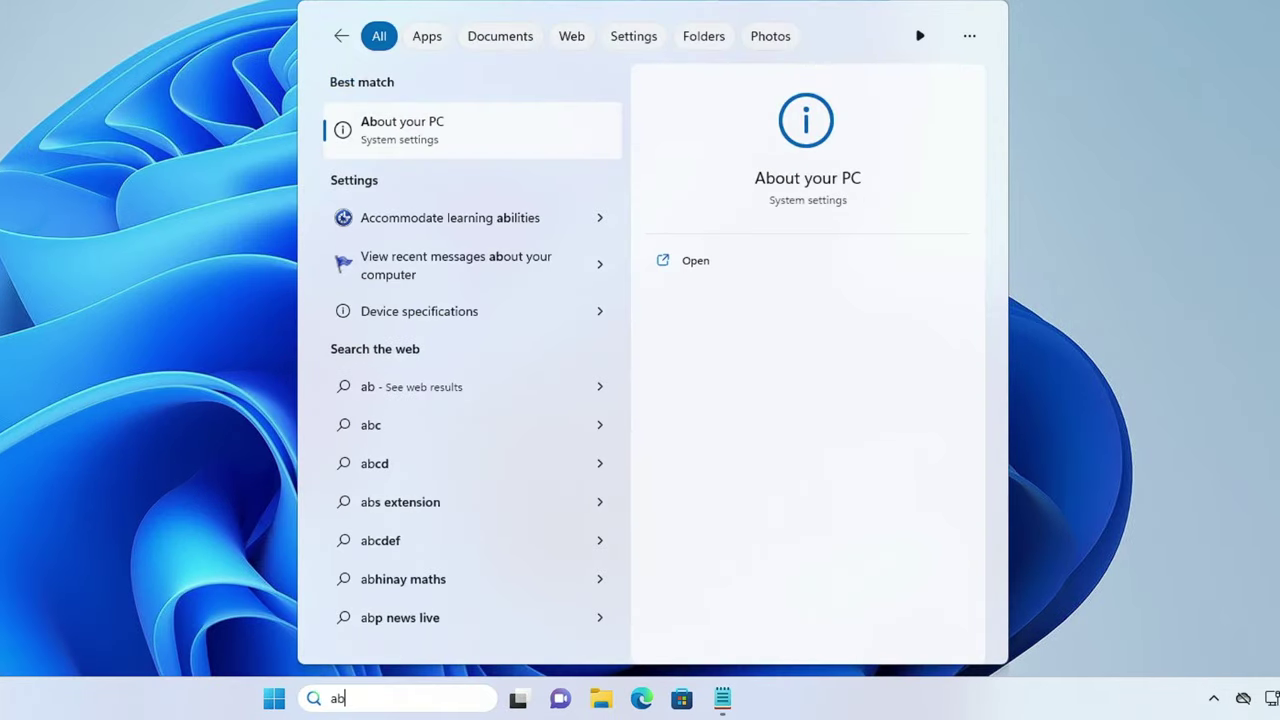
left_click(430, 140)
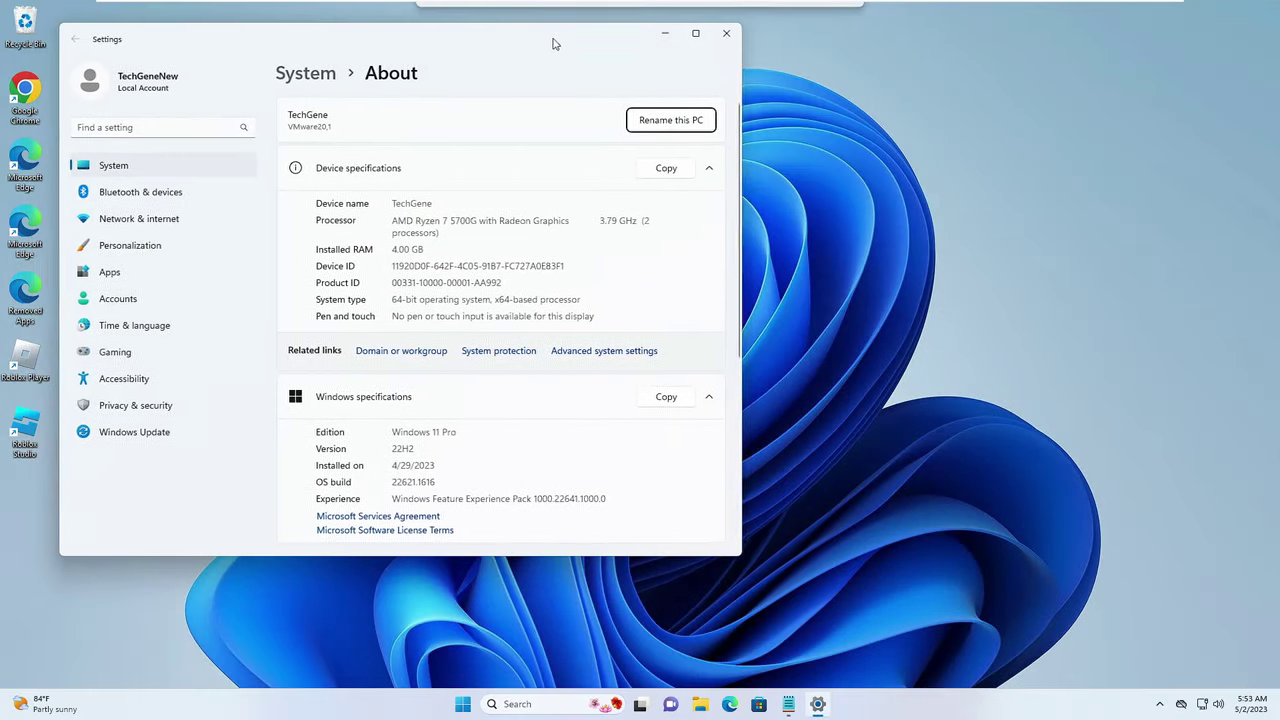
left_click_drag(551, 40, 774, 80)
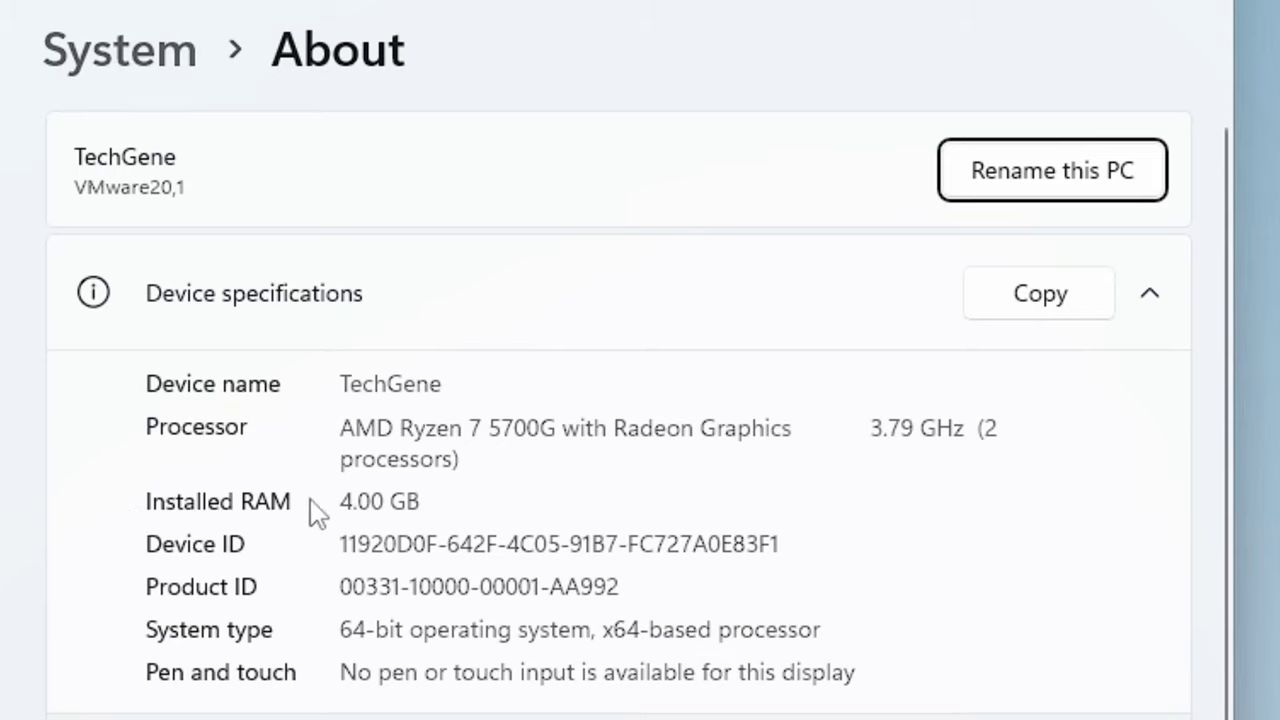
- Select the Installed RAM value 4.00 GB on the System > About page
left_click_drag(340, 501, 421, 501)
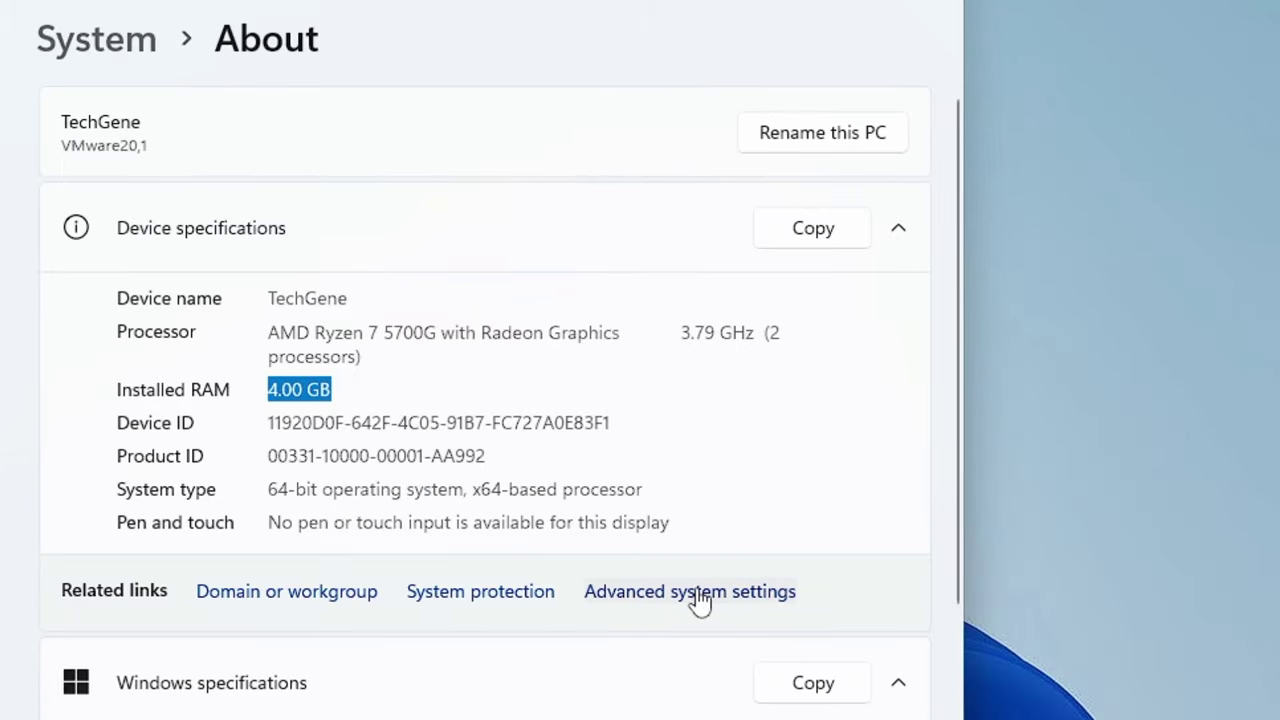
- Open Advanced system settings, then the Advanced tab of Performance Options showing 1408 MB paging total
left_click(651, 602)
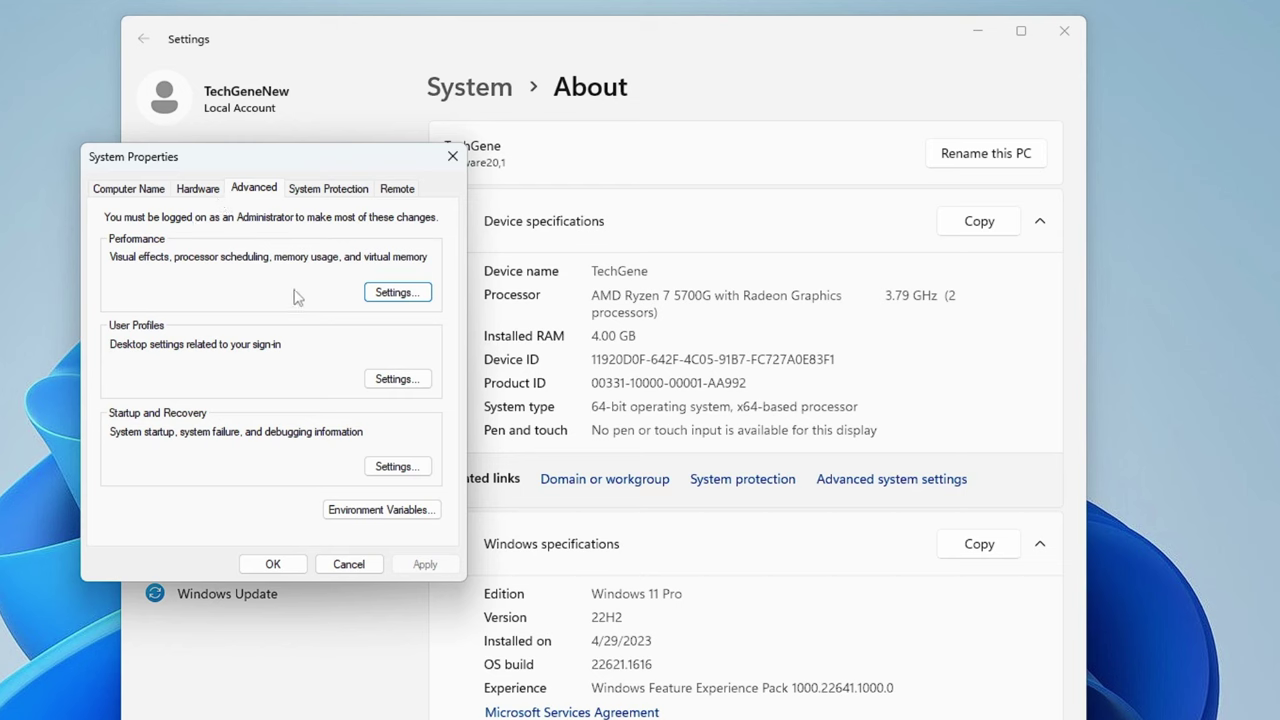
left_click(392, 293)
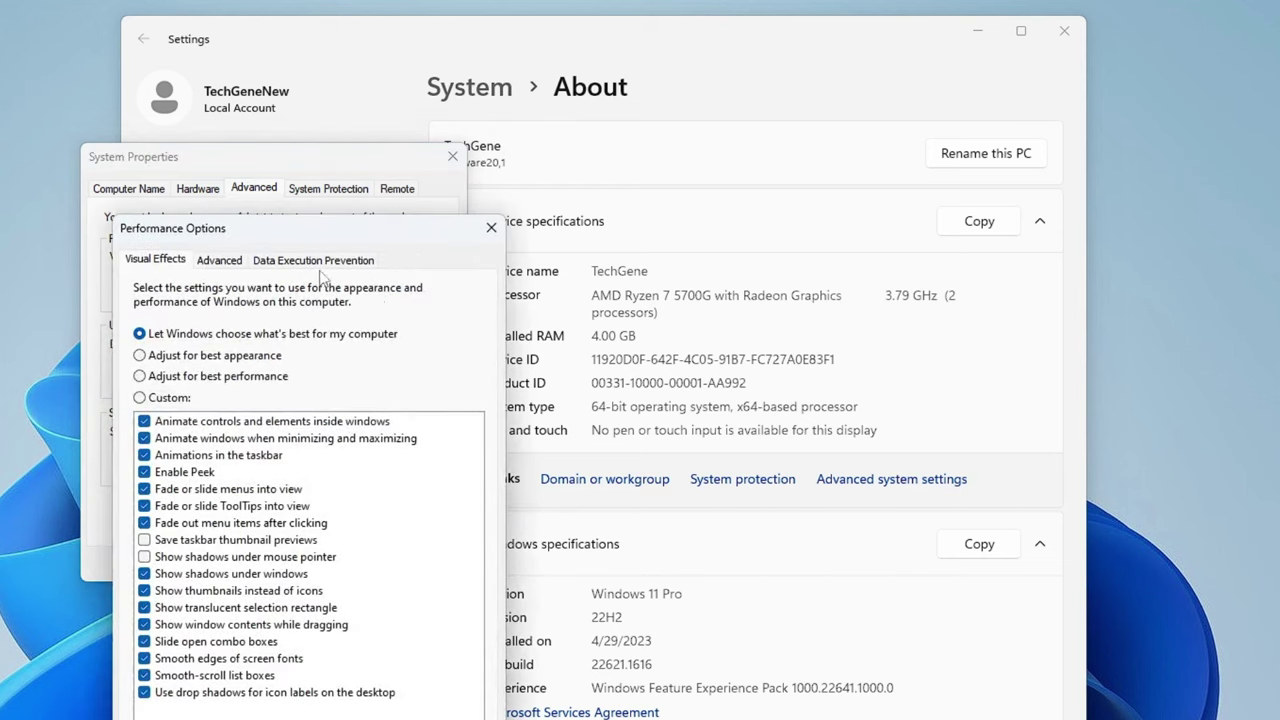
left_click(226, 266)
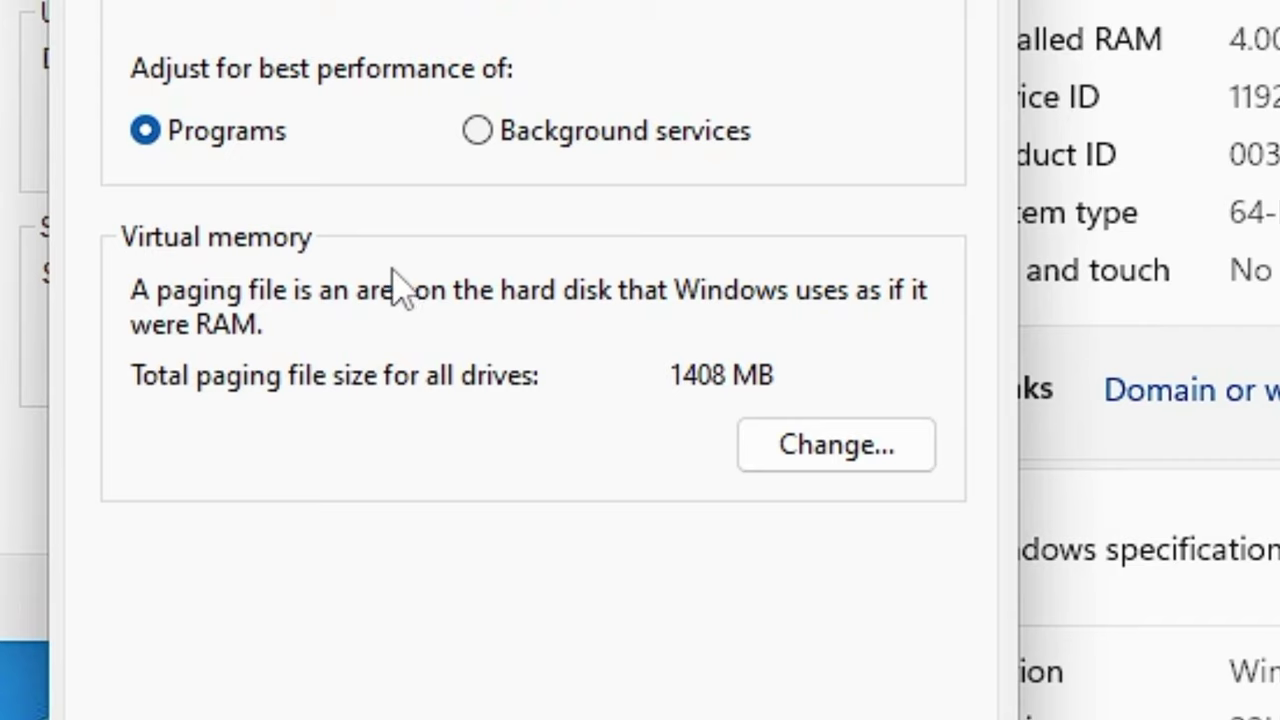
- In Virtual Memory, uncheck automatic paging file management and choose Custom size for drive C:
left_click(839, 455)
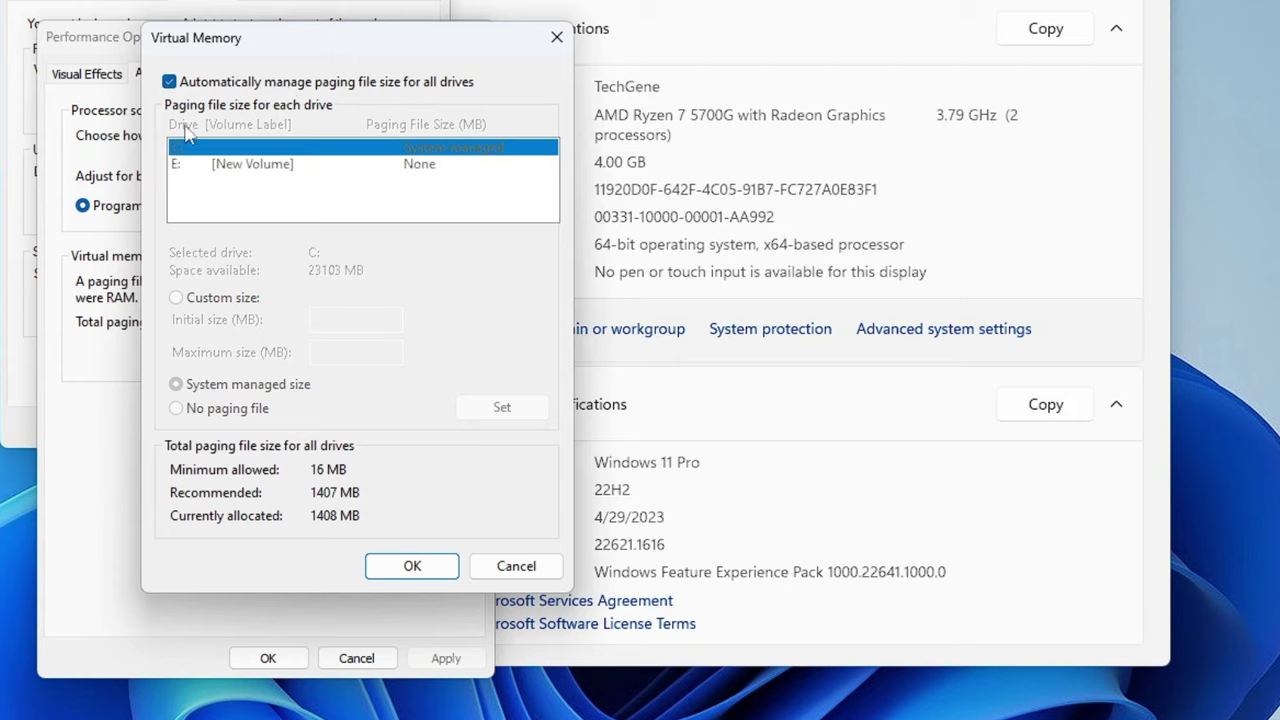
left_click(169, 82)
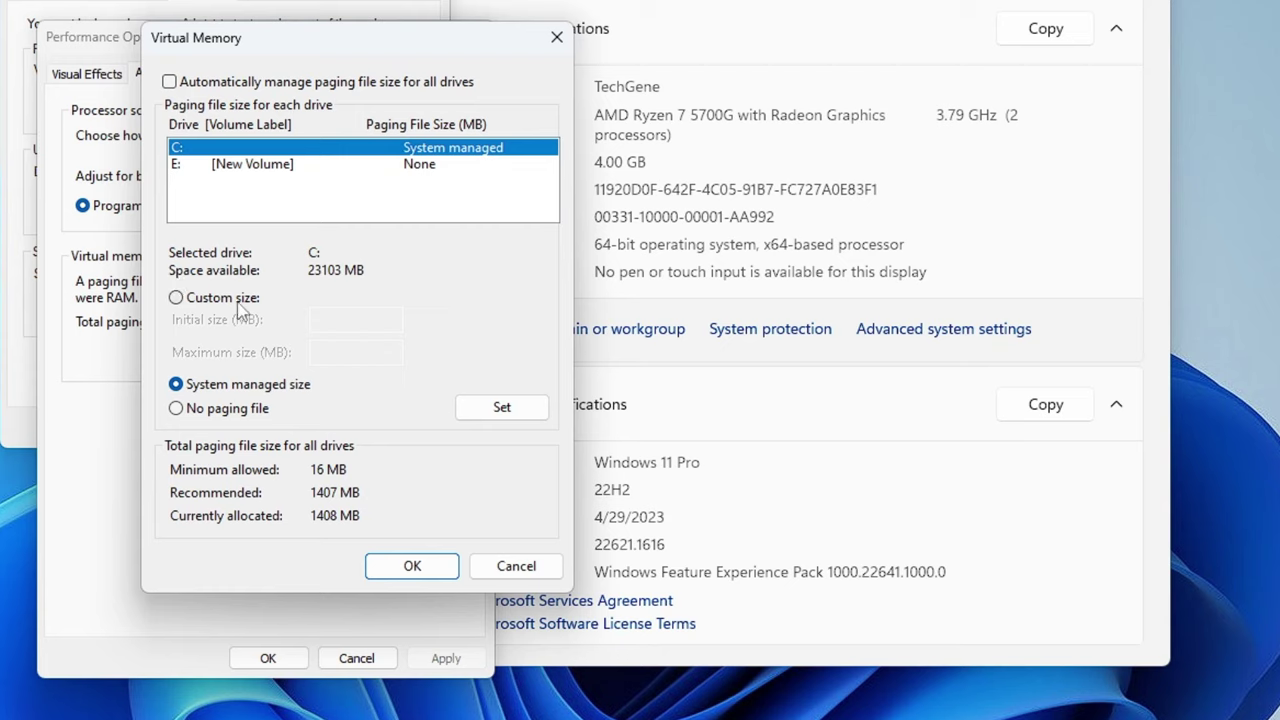
left_click(177, 298)
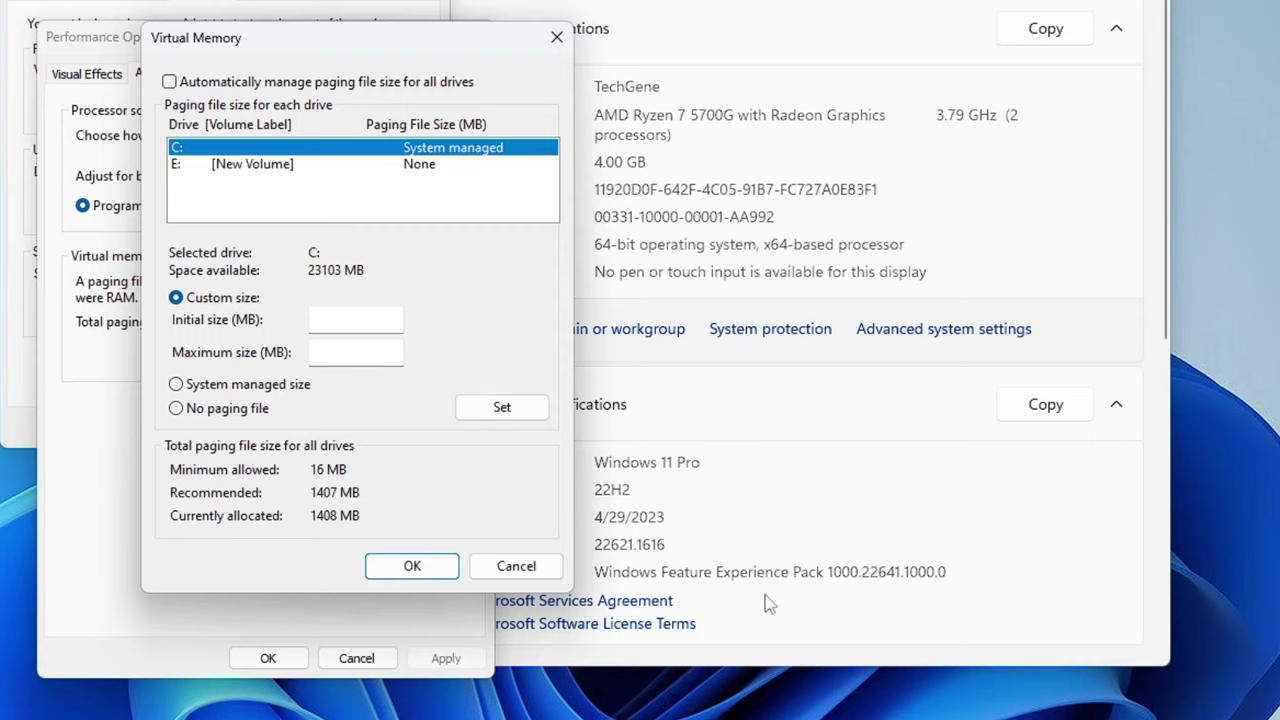
- Bring Notepad forward, select '4 x 1024' in the 4 GB formula, and open Windows Search
mouse_move(785, 716)
left_click(785, 675)
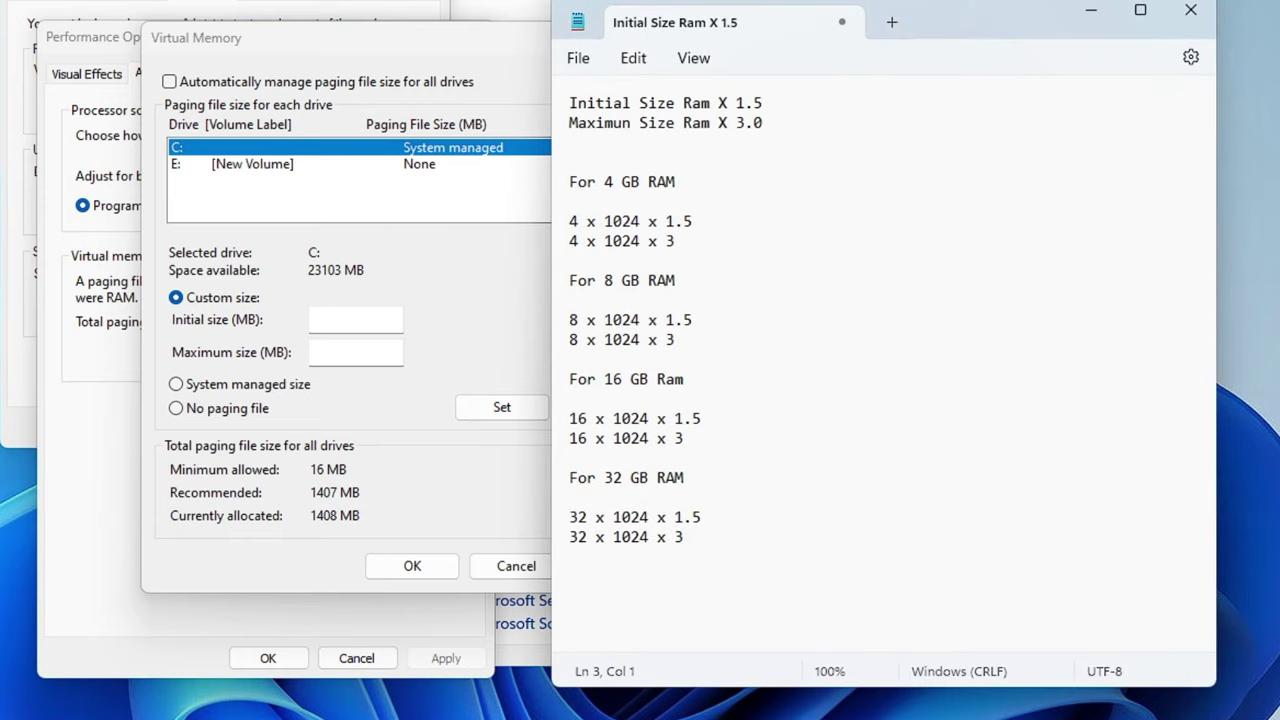
left_click_drag(954, 31, 936, 27)
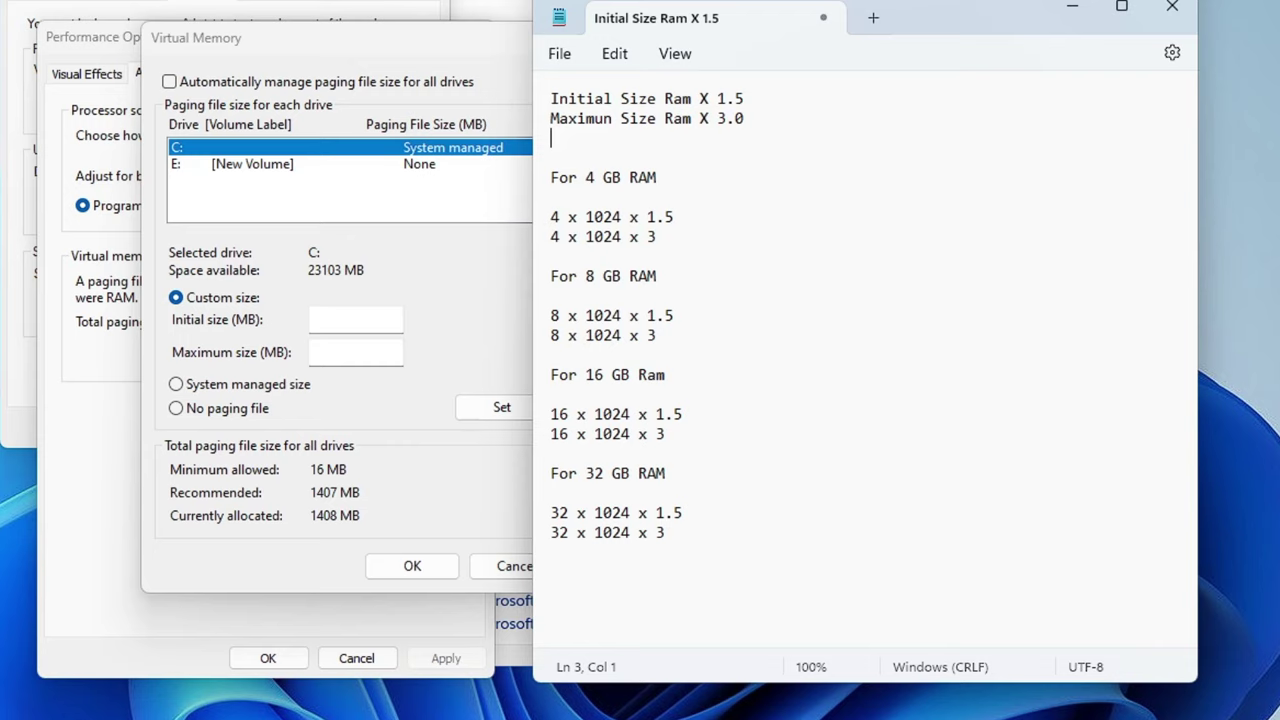
left_click_drag(551, 217, 621, 217)
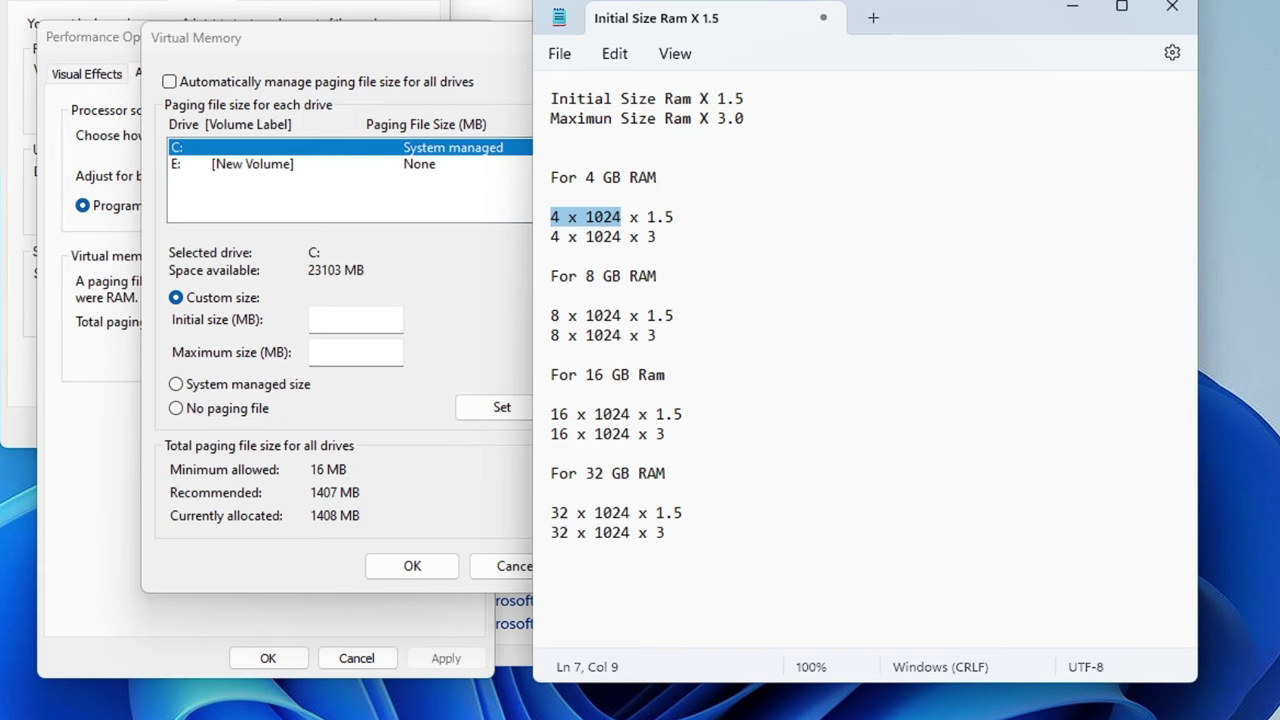
key("super+s")
- Launch Calculator via search and compute 4 × 1024 = 4,096
type("cac")
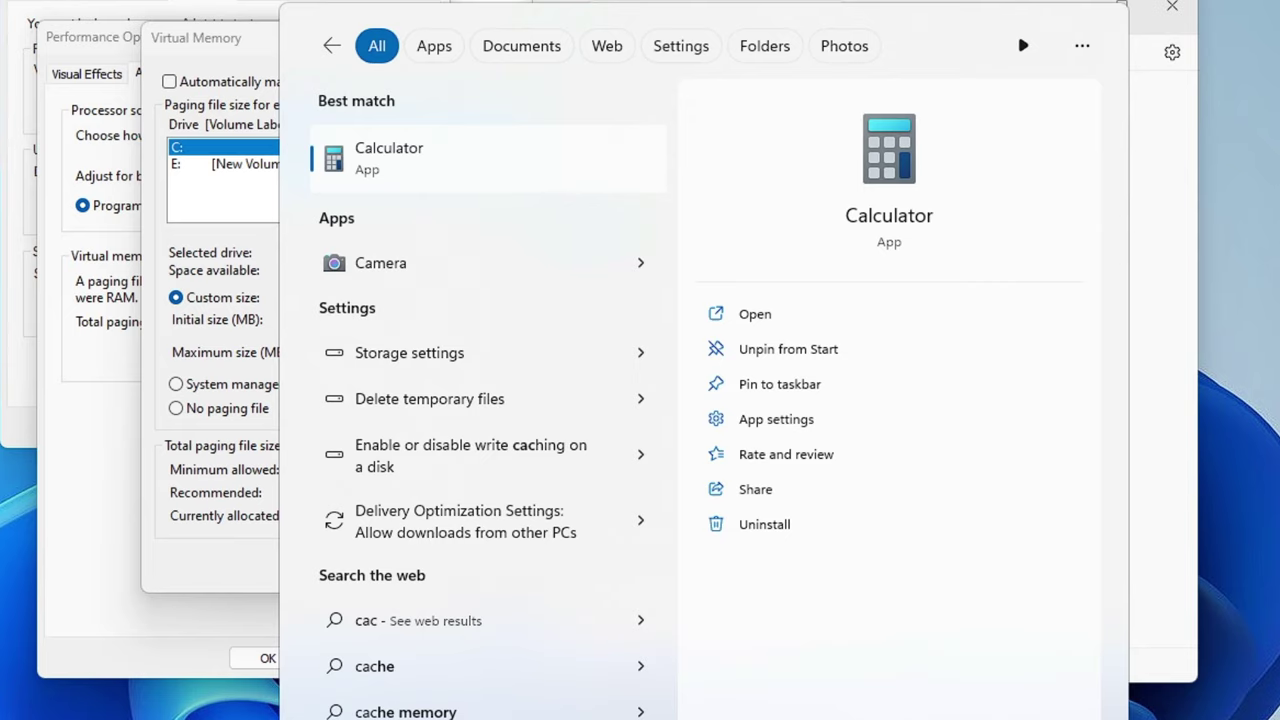
key("Return")
left_click_drag(952, 22, 948, 14)
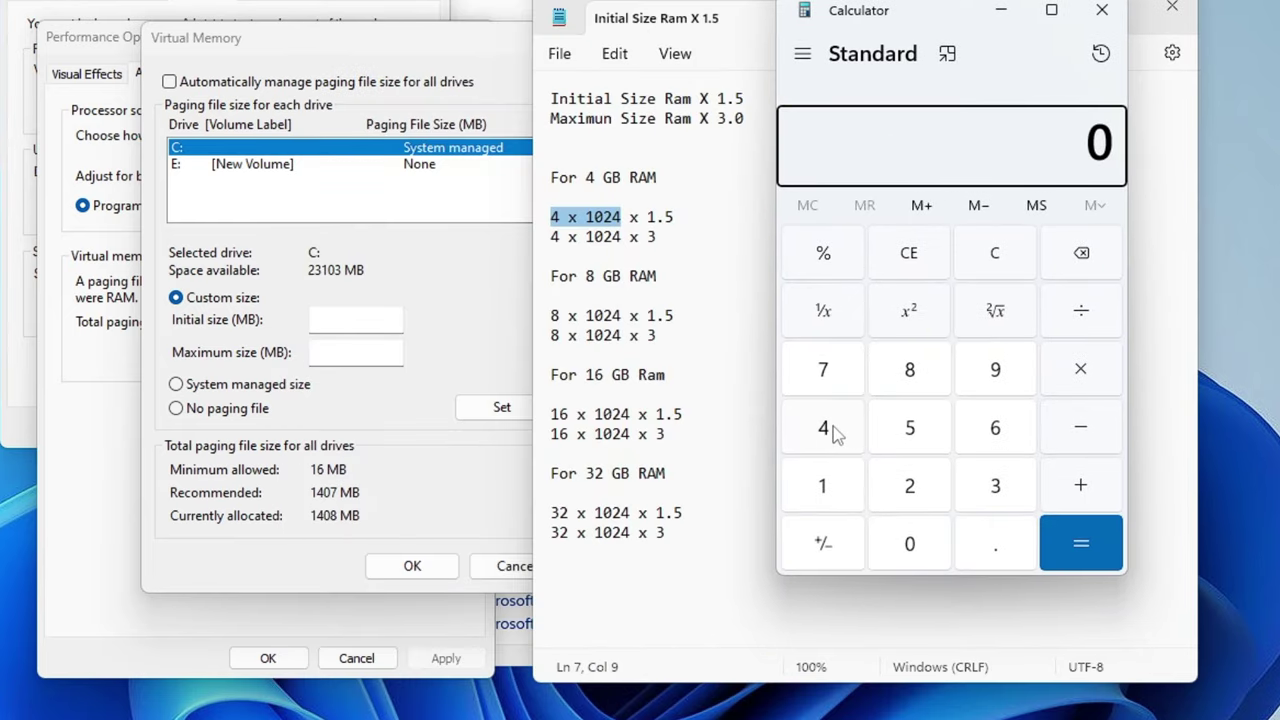
left_click(833, 428)
left_click(1080, 369)
left_click(822, 486)
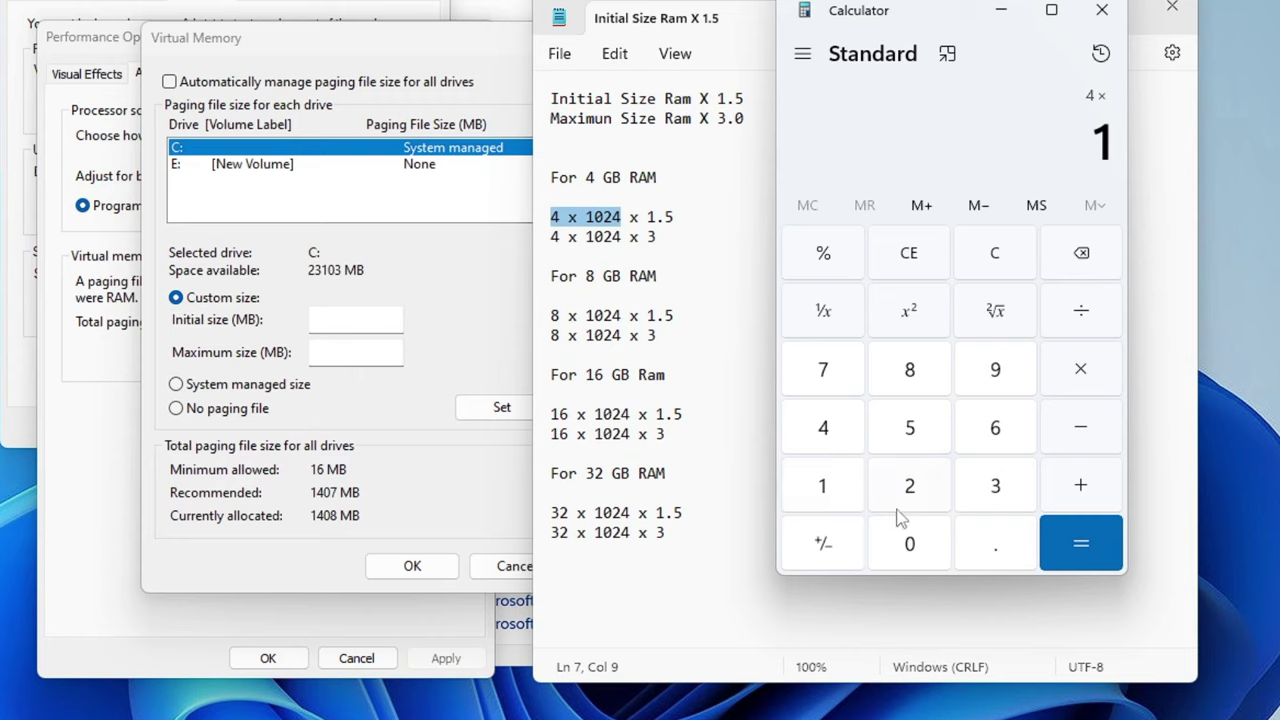
left_click(909, 543)
left_click(907, 490)
left_click(830, 430)
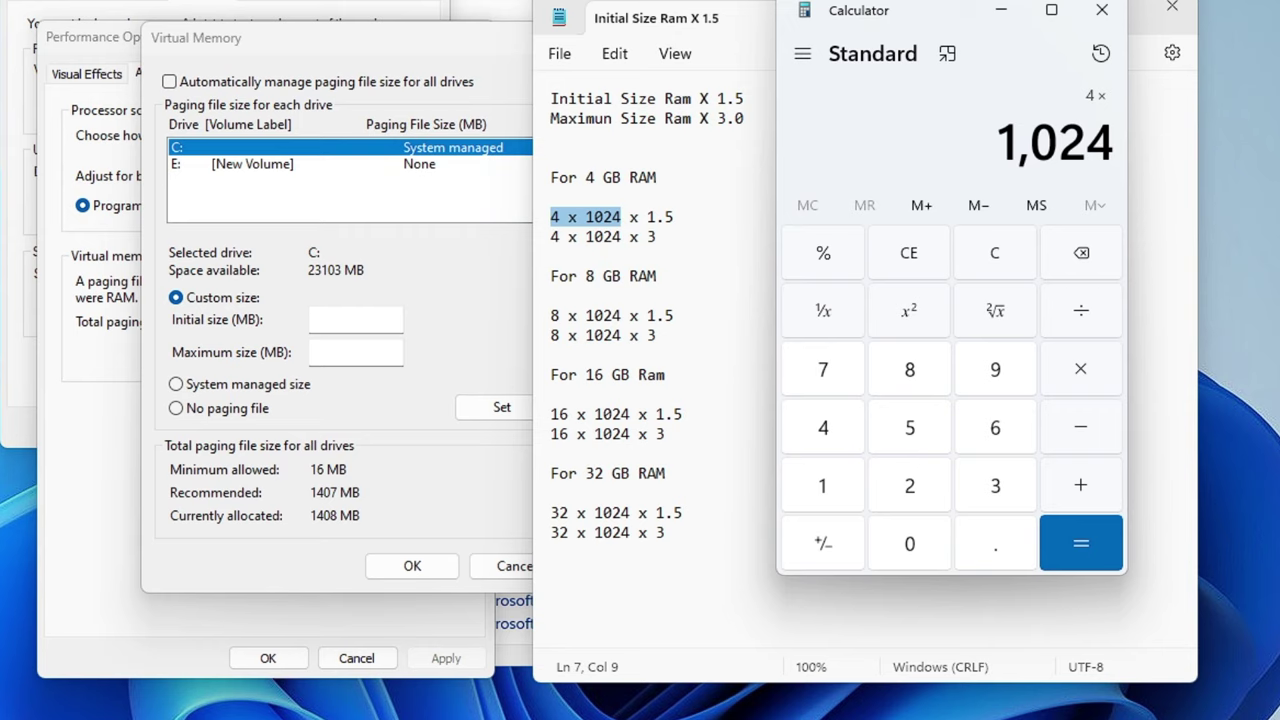
key("Return")
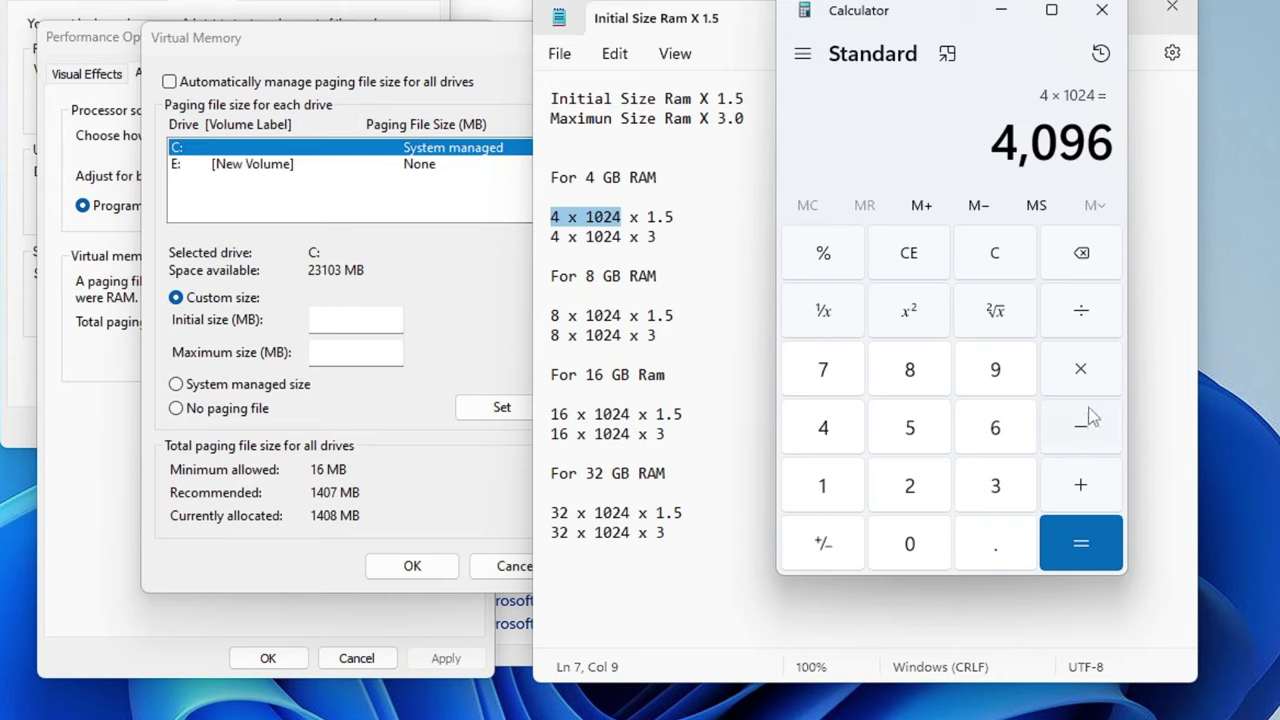
- Multiply 4,096 by 1.5 to get 6,144
left_click(1086, 372)
left_click(845, 490)
left_click(988, 540)
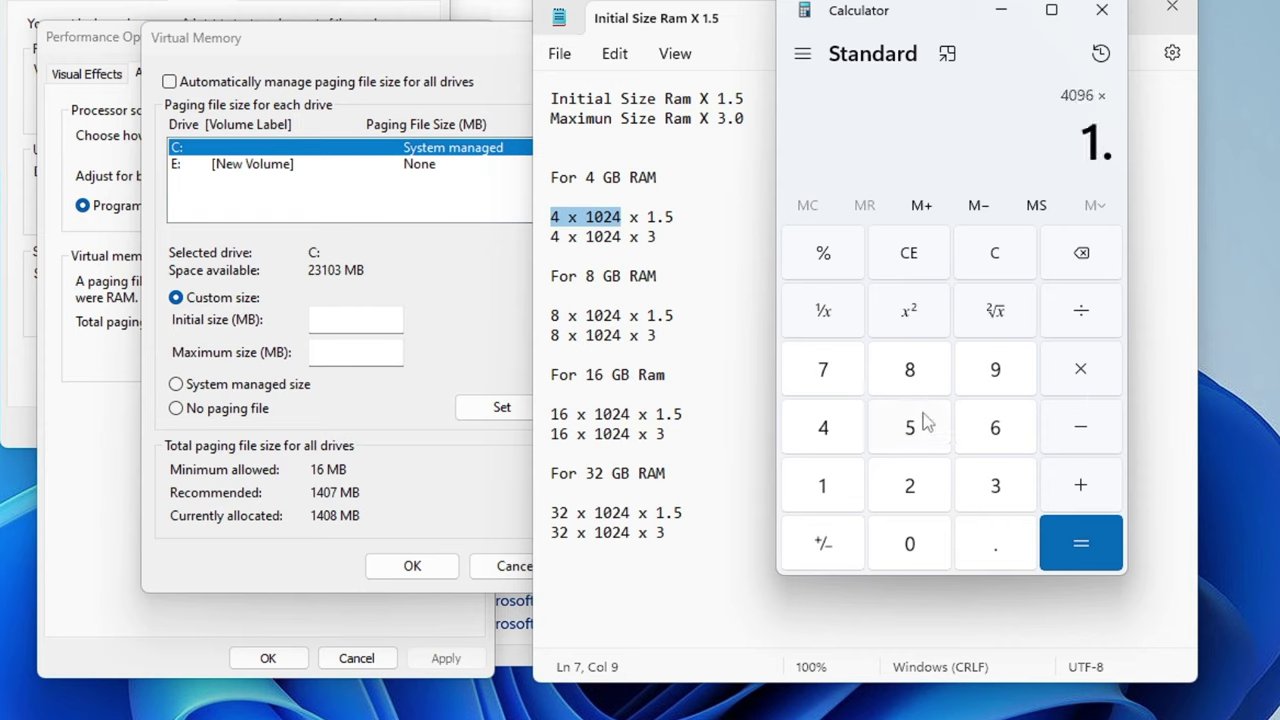
left_click(918, 425)
left_click(1090, 543)
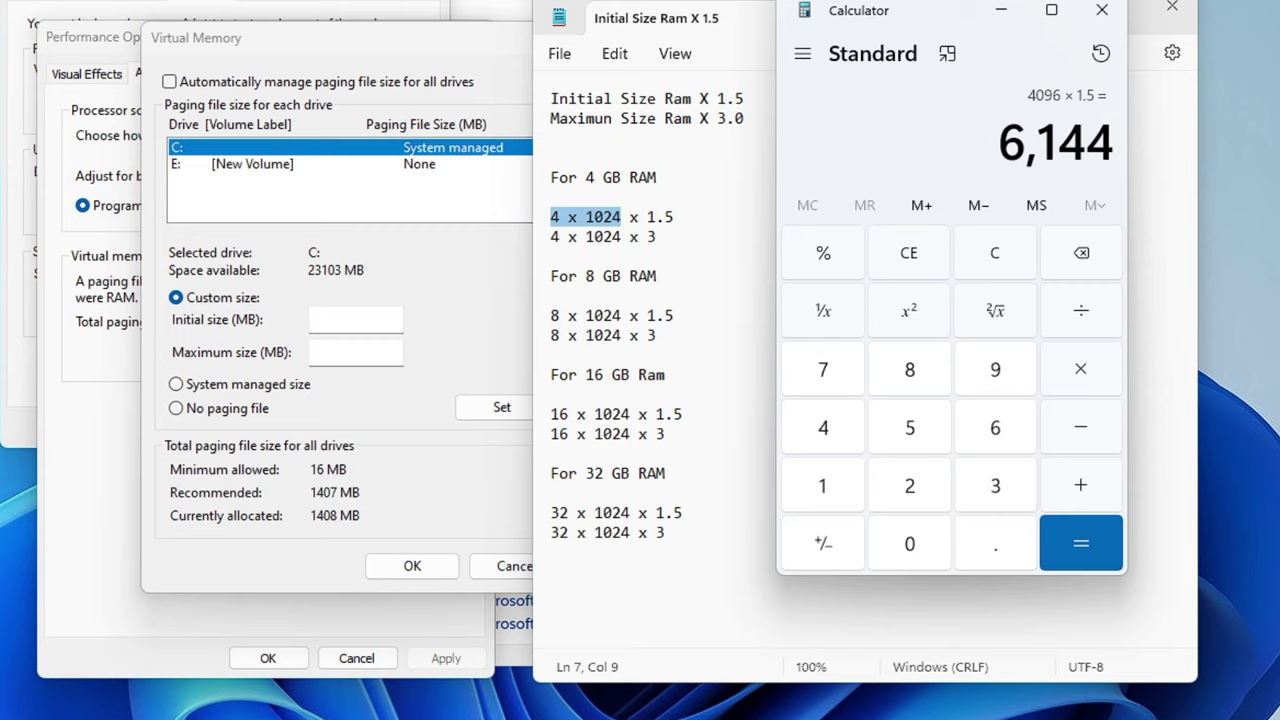
- Enter 6144 as C:'s initial size, then recompute 4 × 1024 = 4,096 in Calculator
left_click(355, 319)
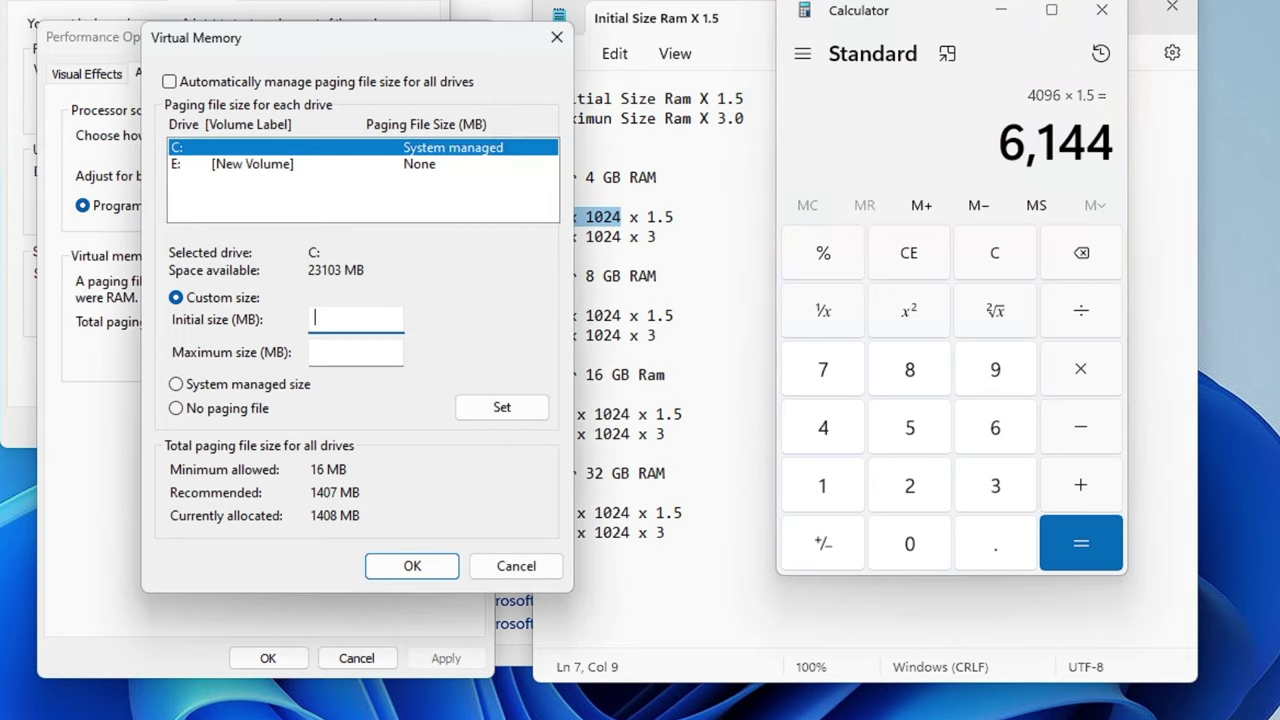
type("6144")
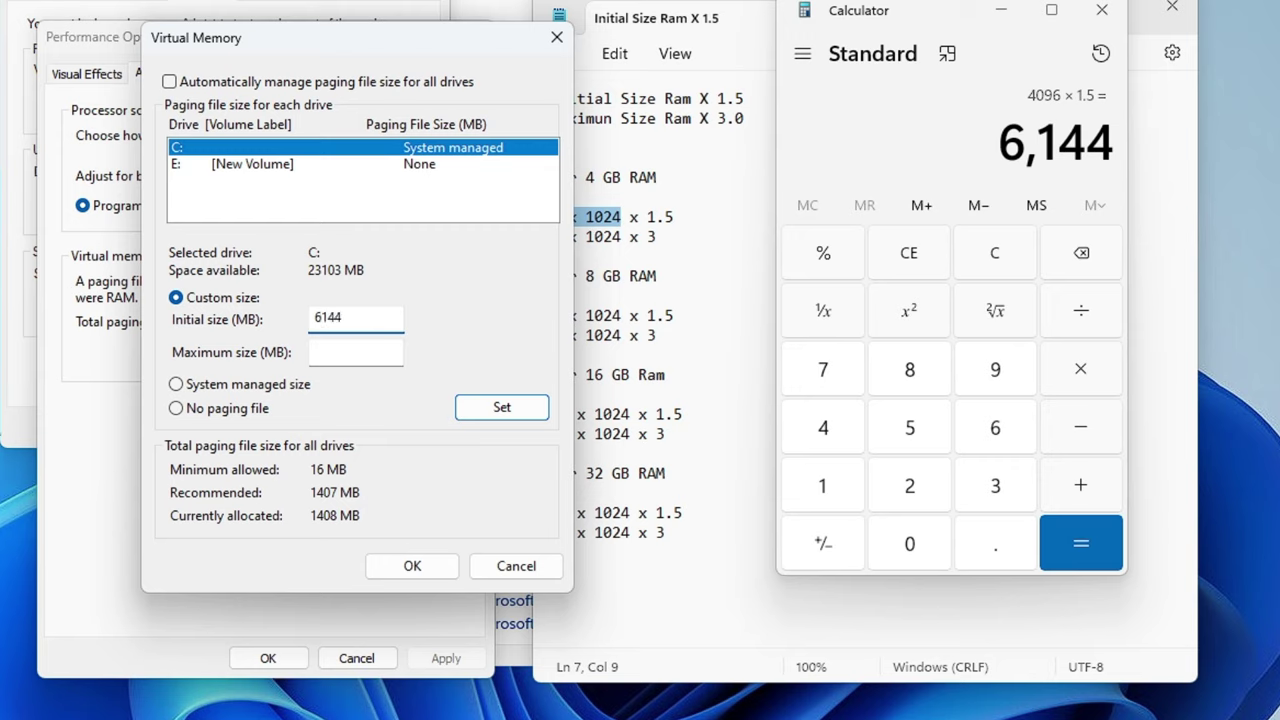
left_click(1016, 258)
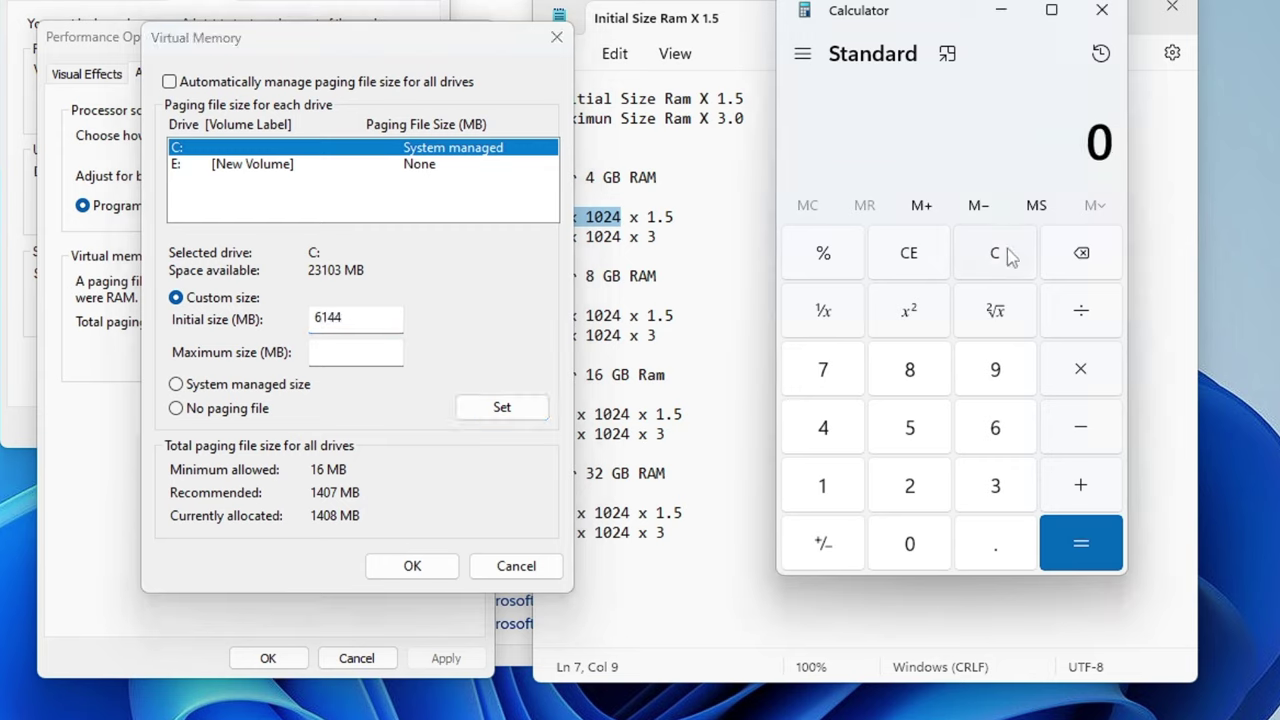
left_click(827, 432)
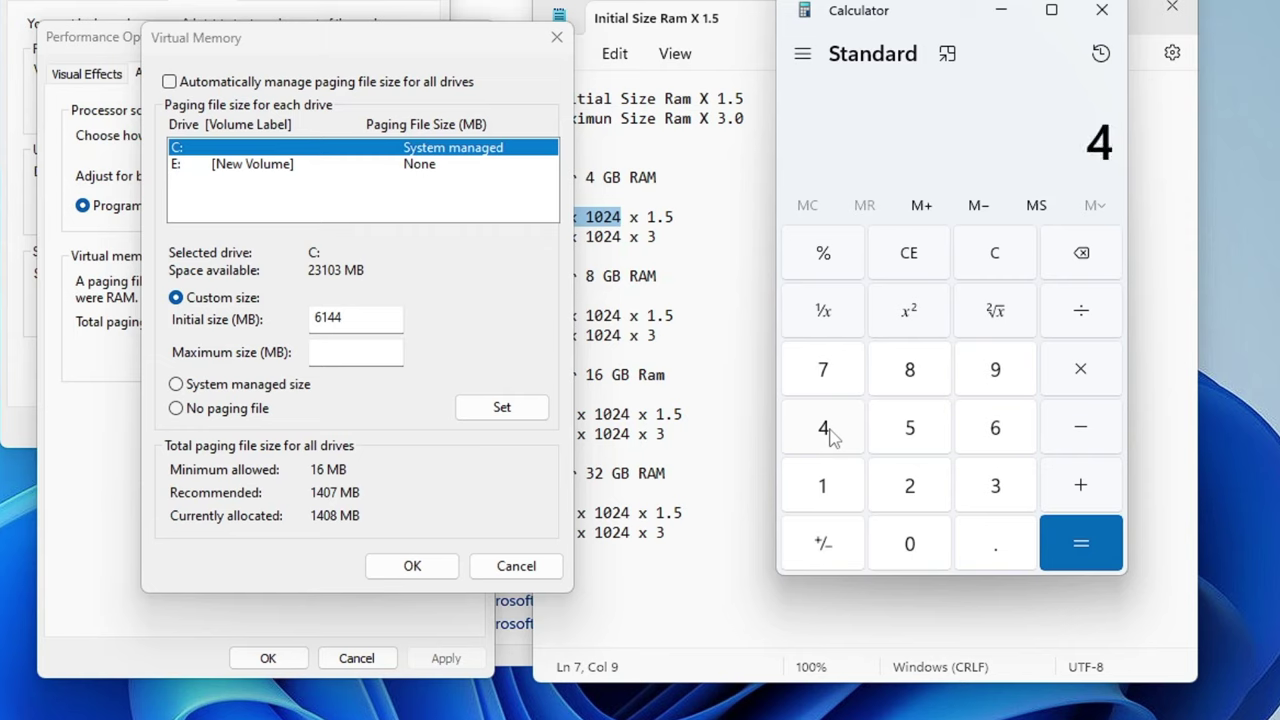
left_click(1080, 372)
left_click(826, 482)
left_click(905, 541)
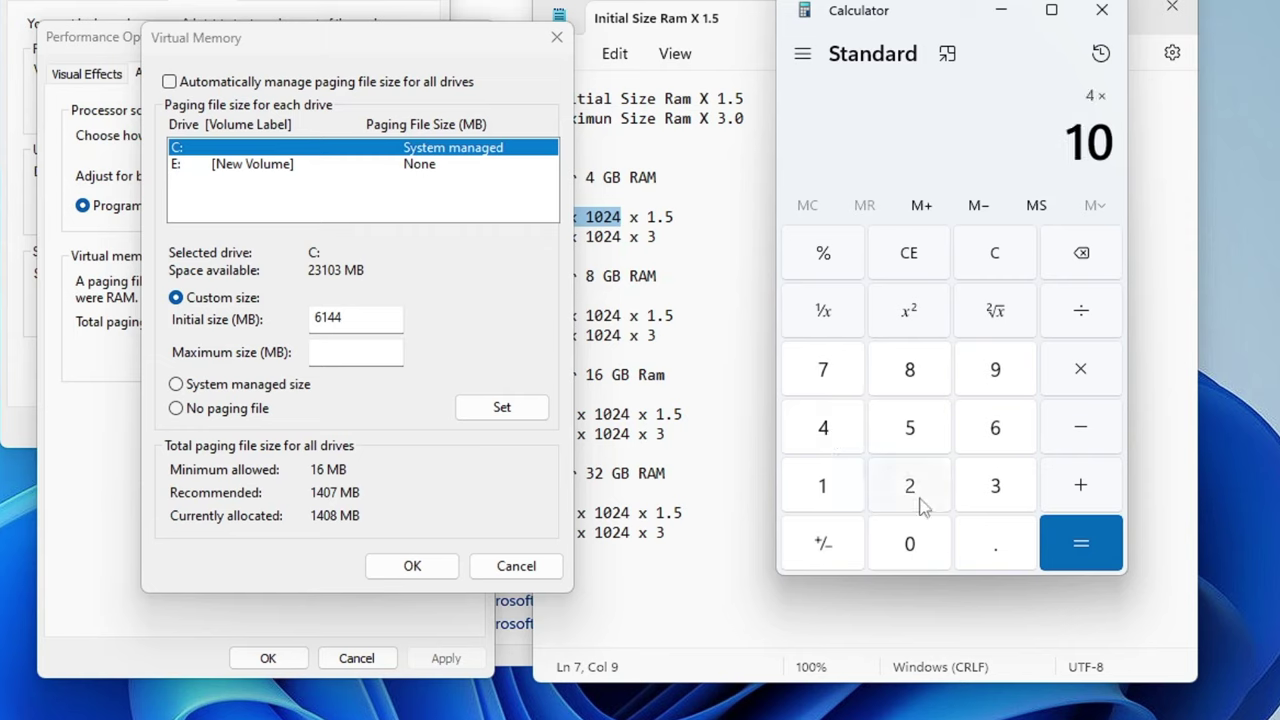
left_click(912, 486)
left_click(823, 429)
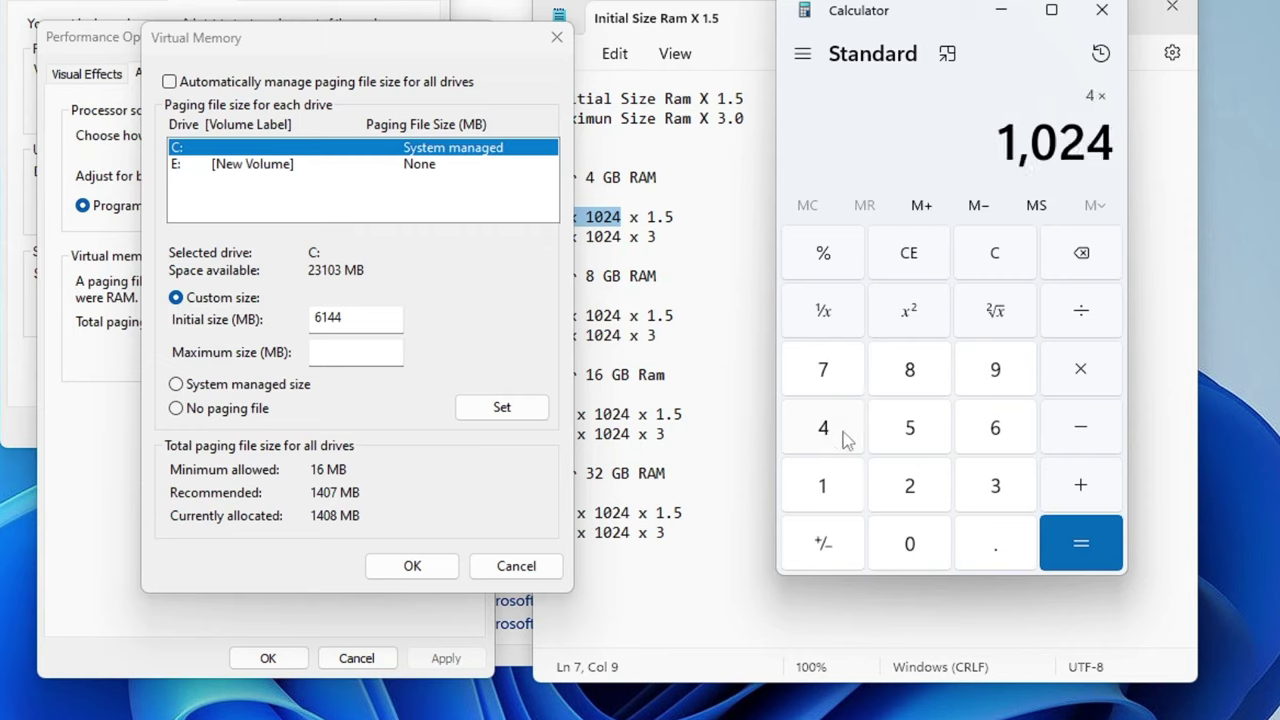
left_click(1080, 540)
- Multiply 4,096 by 3 and enter 12288 as C:'s maximum size
left_click(1082, 378)
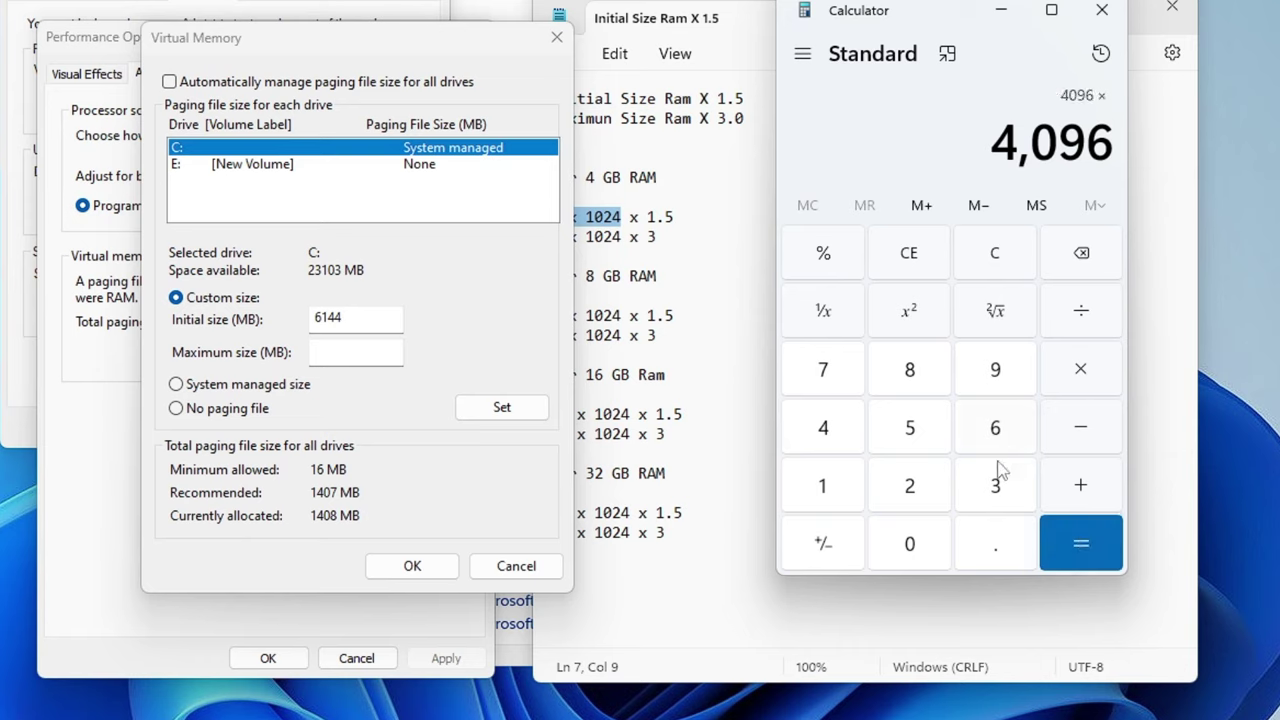
left_click(996, 485)
left_click(1077, 538)
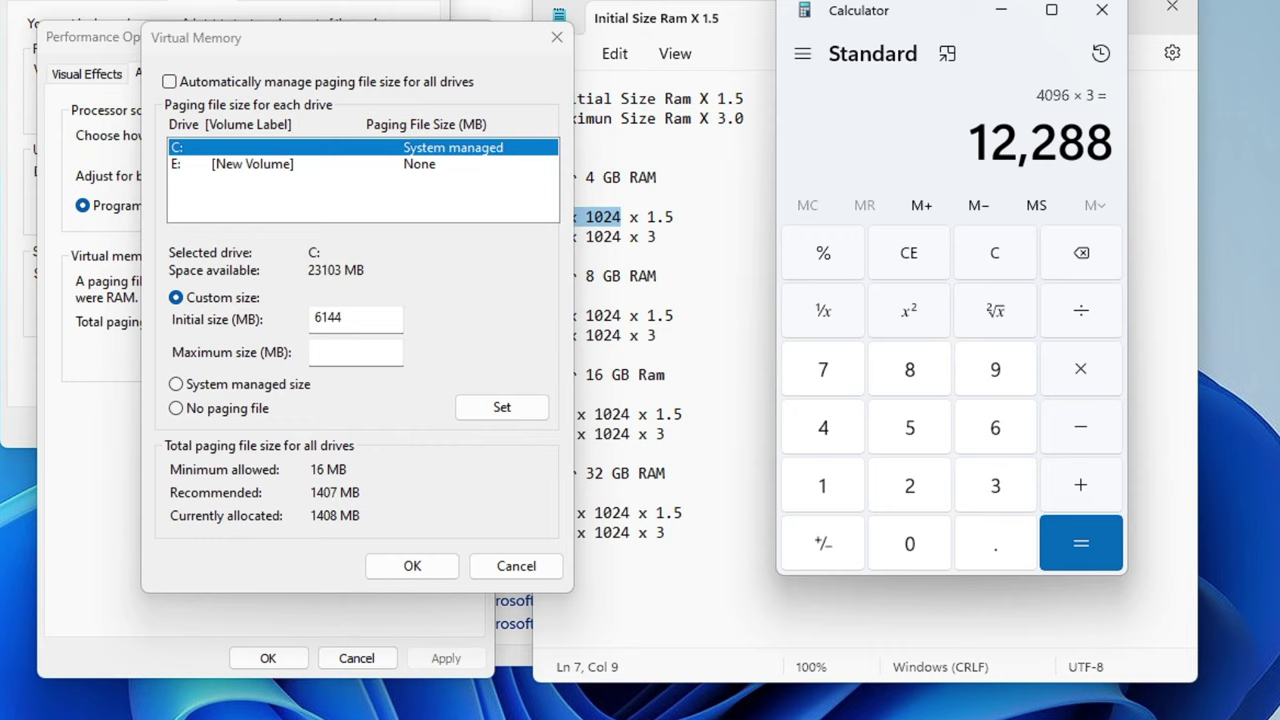
left_click(350, 352)
type("1")
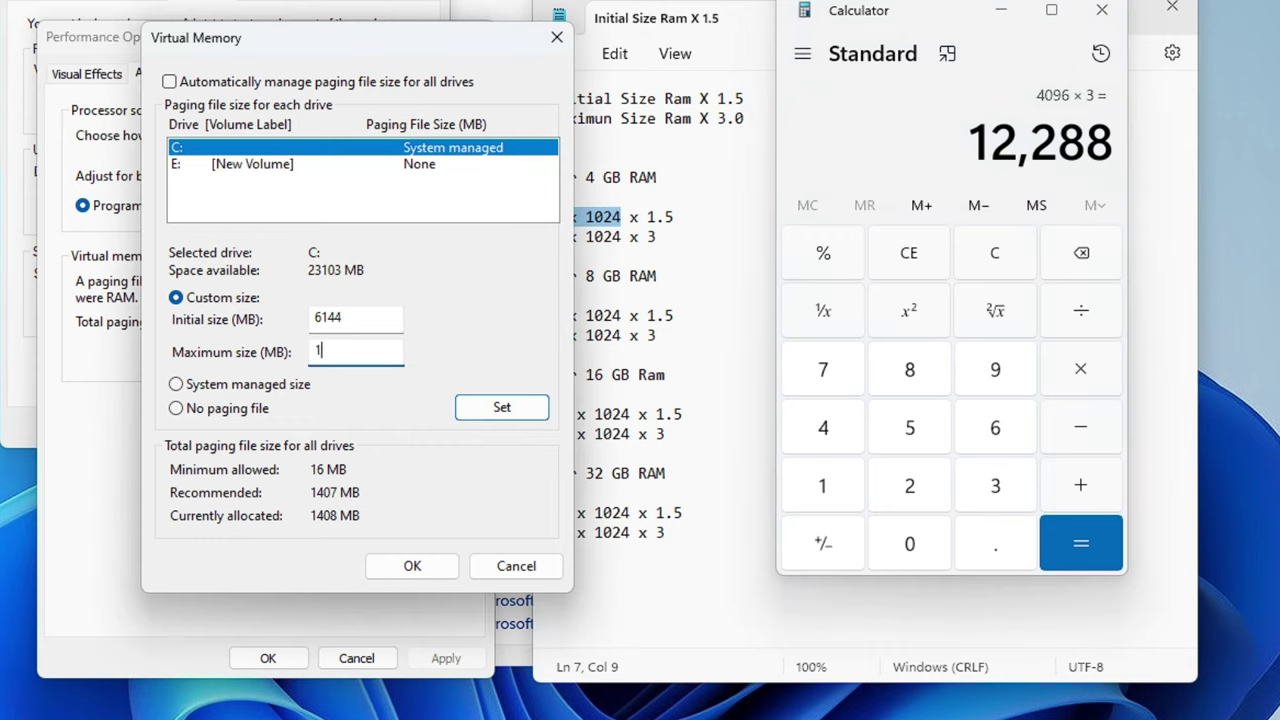
type("2288")
- Bring the Notepad formula notes forward, then switch back to Calculator
left_click(560, 296)
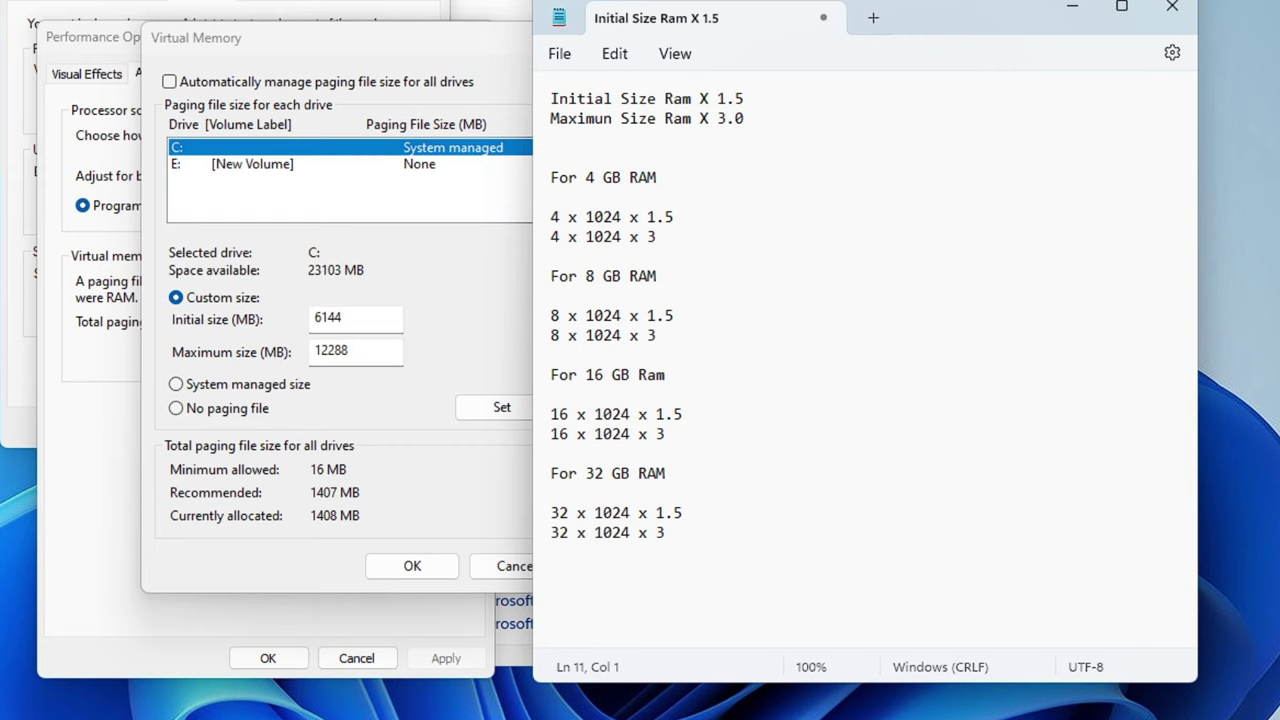
key("alt+Tab")
- Minimize Notepad, apply the 6144–12288 MB size to C: with Set, and OK both dialogs
left_click(1072, 7)
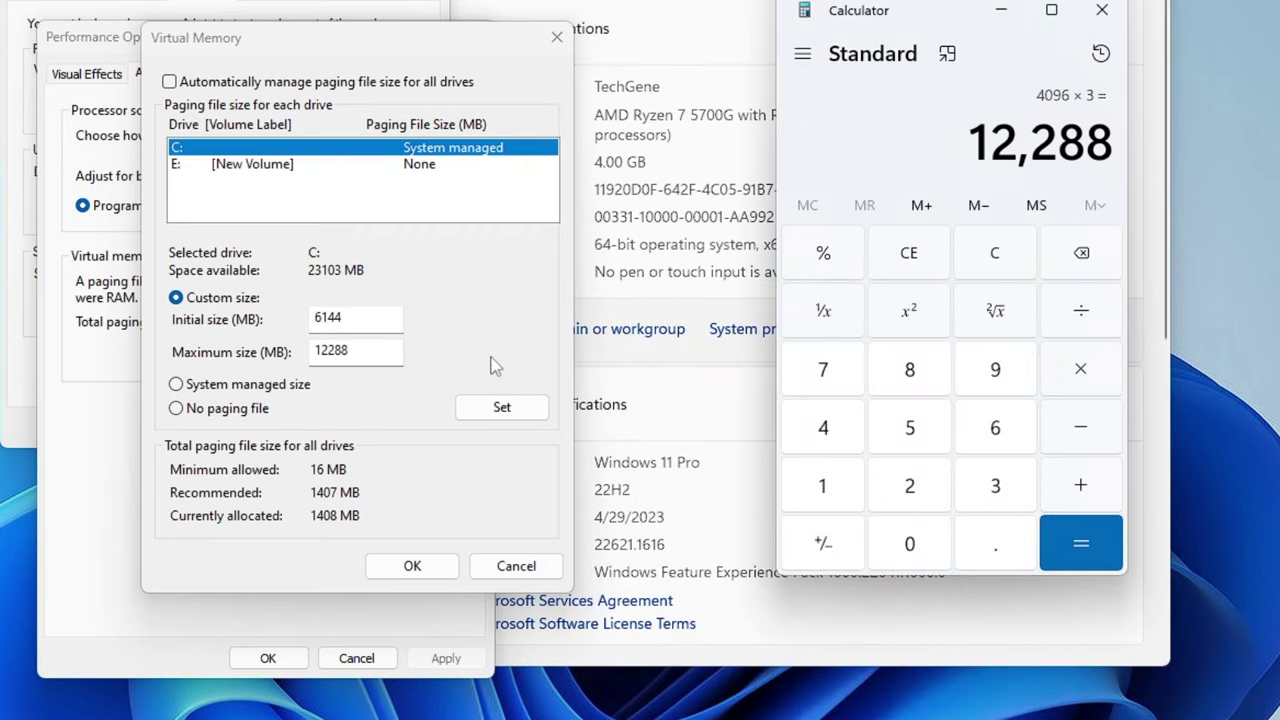
left_click(499, 421)
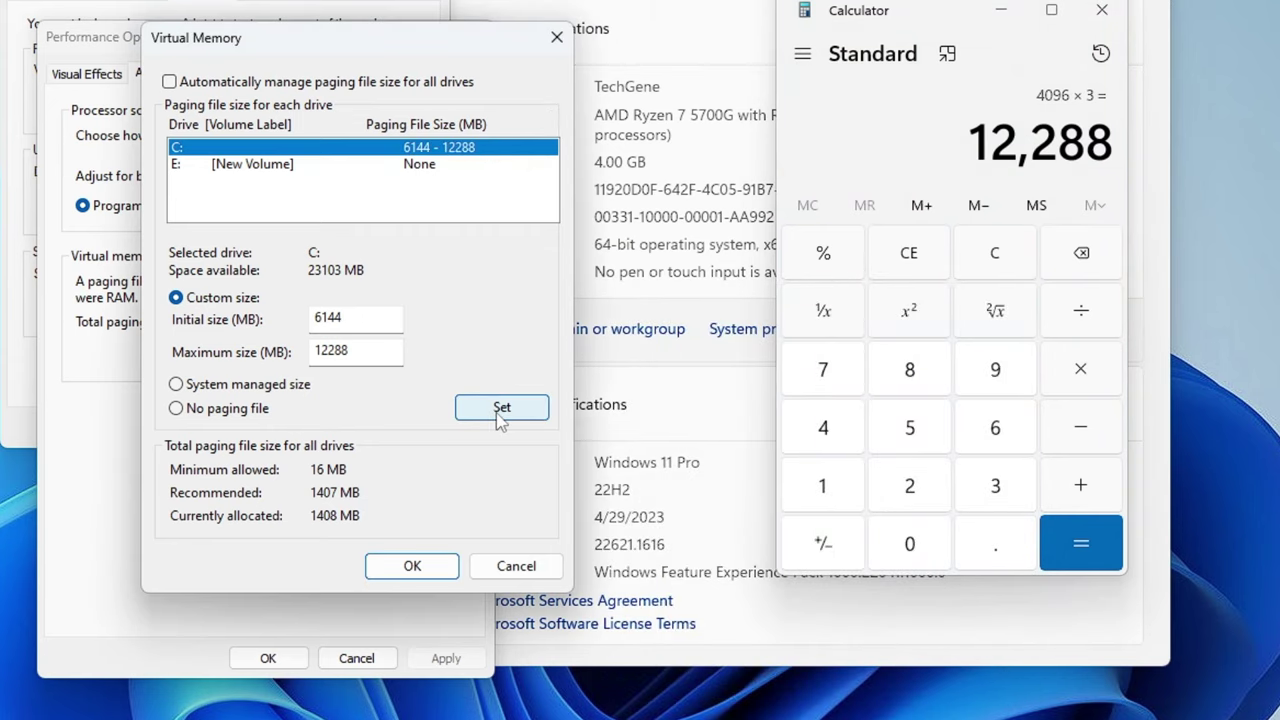
left_click(425, 566)
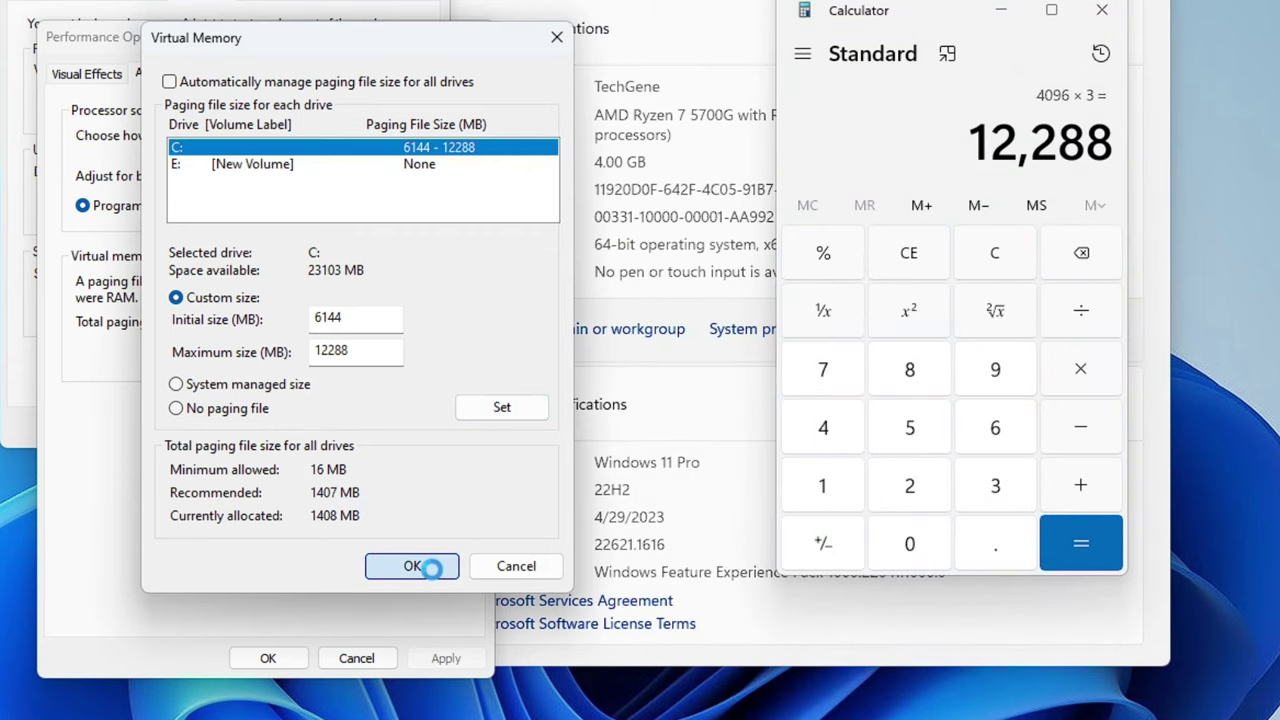
left_click(271, 662)
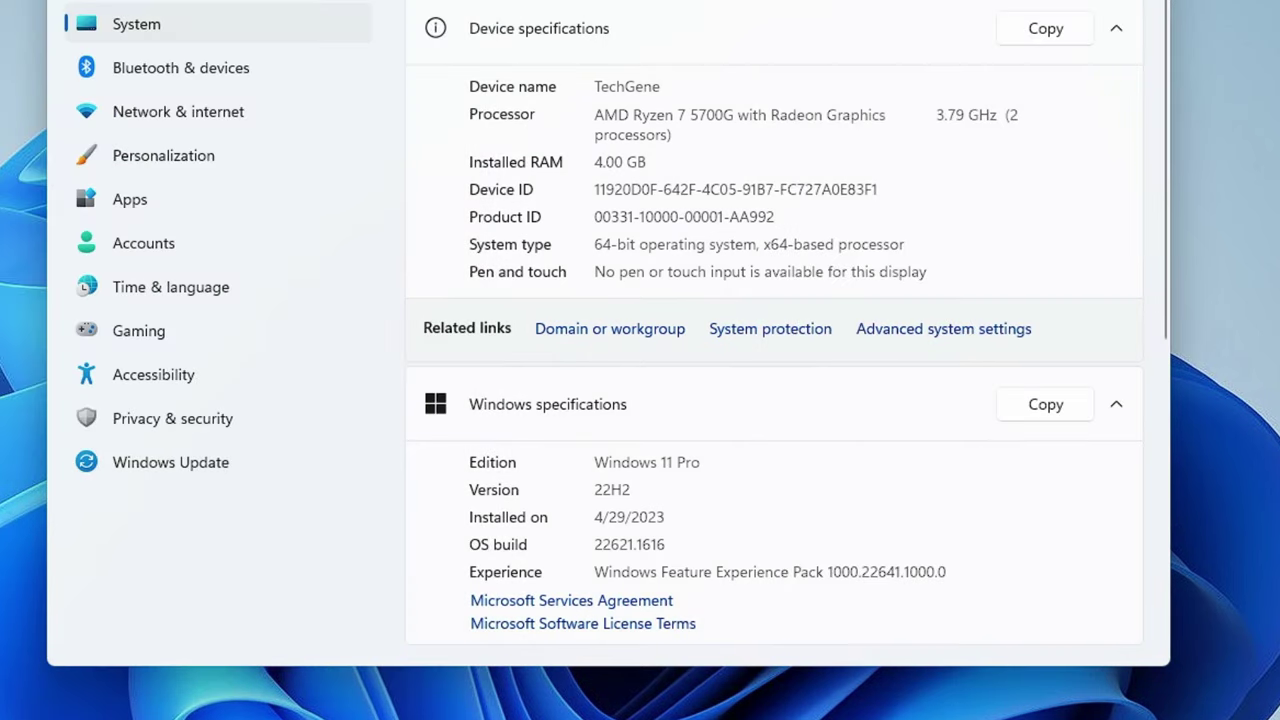